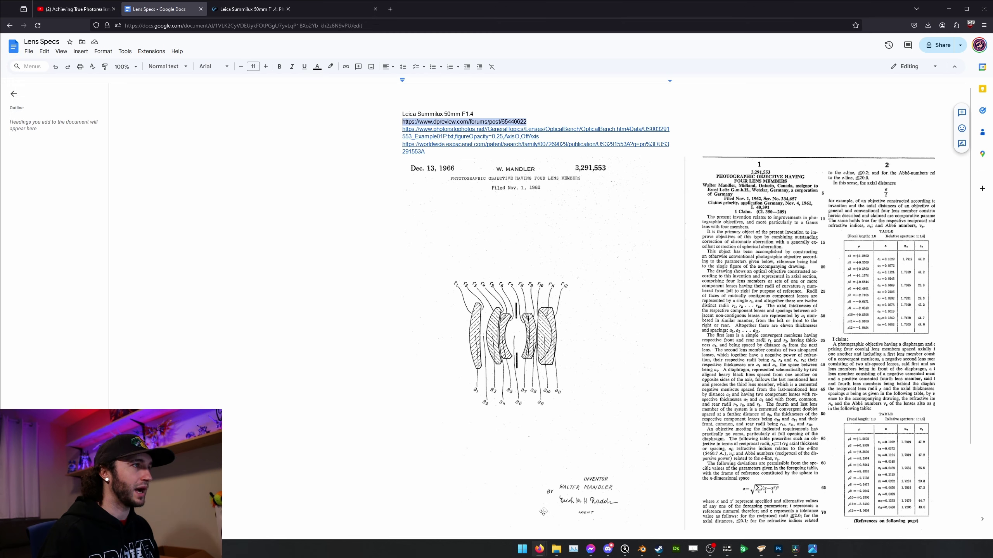
# - Review the lens specs, the bokeh simulation video and the DPReview Summilux lens diagram in the browser
pyautogui.click(539, 548)
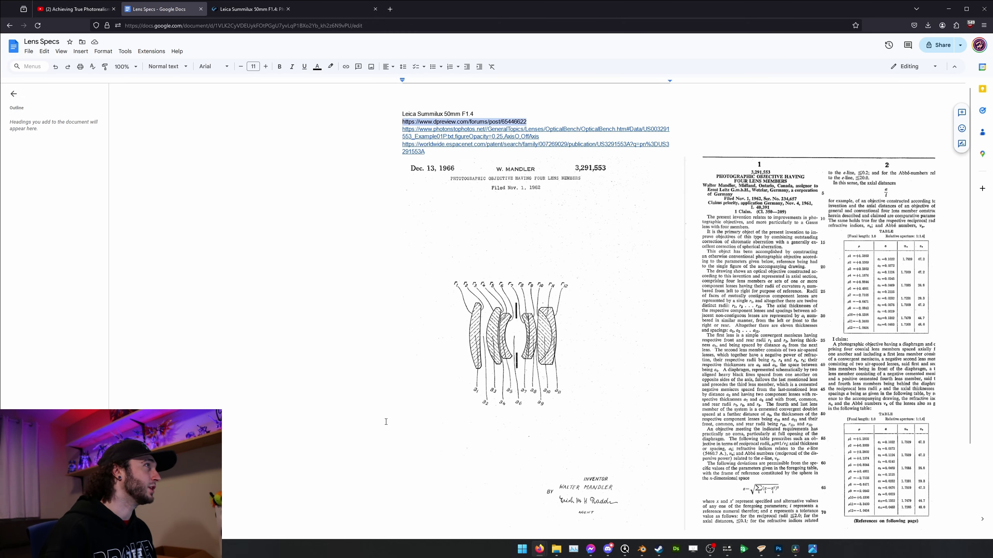
pyautogui.click(74, 9)
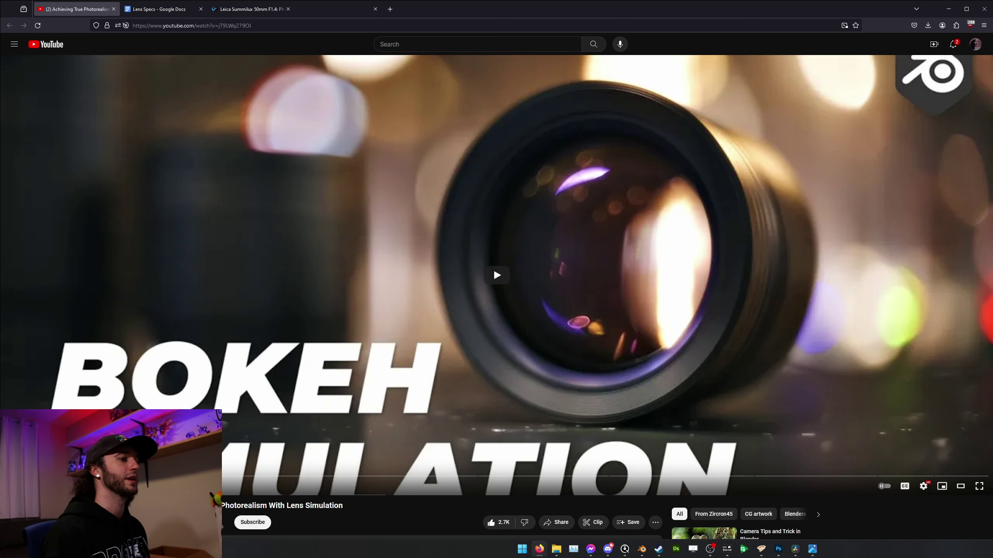
pyautogui.hotkey('alt', 'Tab')
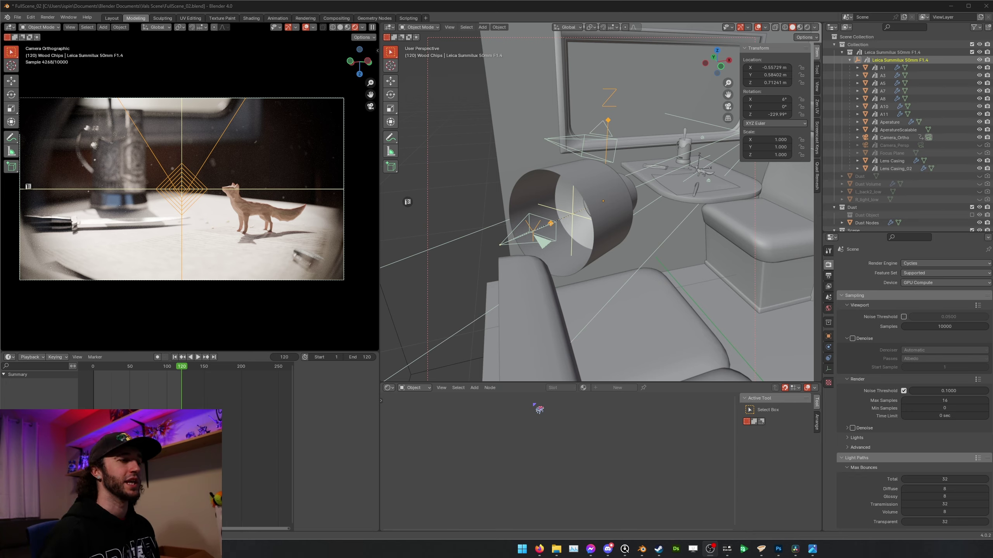
pyautogui.click(562, 509)
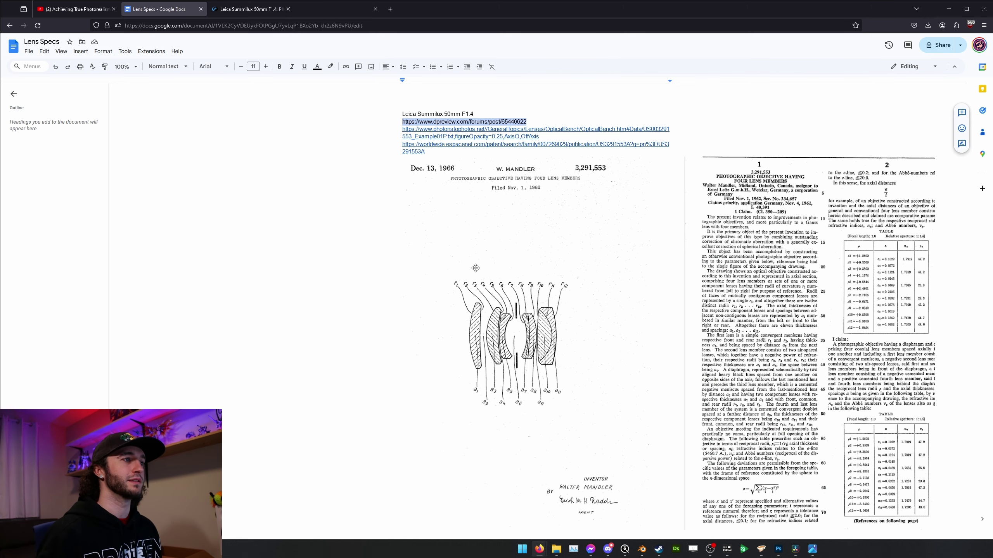
pyautogui.click(250, 9)
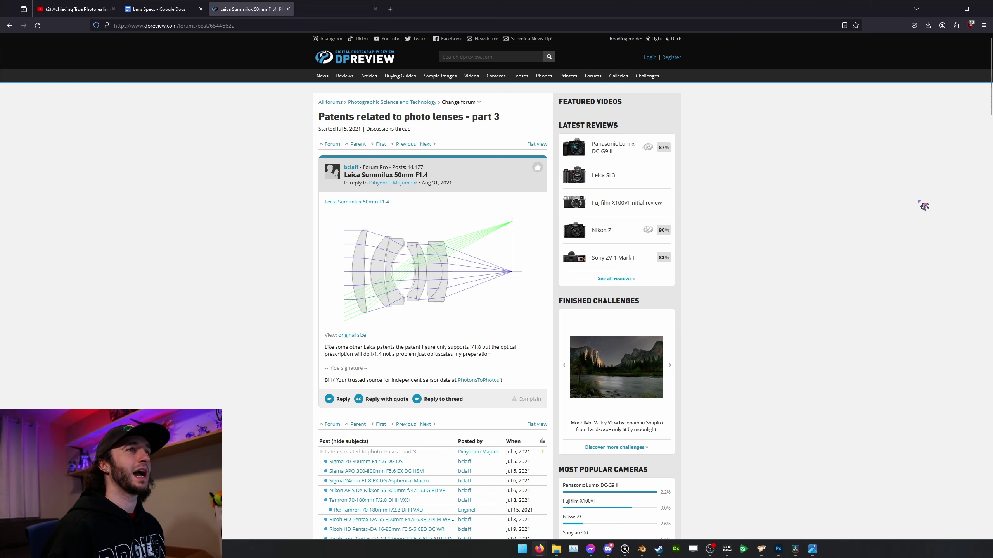
pyautogui.click(949, 8)
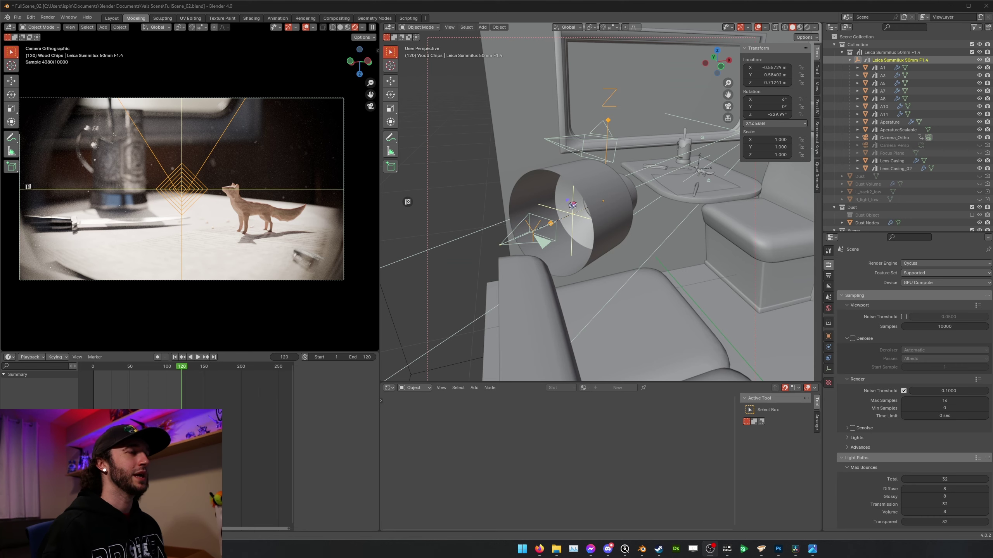
# - Frame Lens Casing_02 and Lens Casing in the viewport, orbit around them, then switch windows
pyautogui.click(613, 205)
pyautogui.press('KP_Decimal')
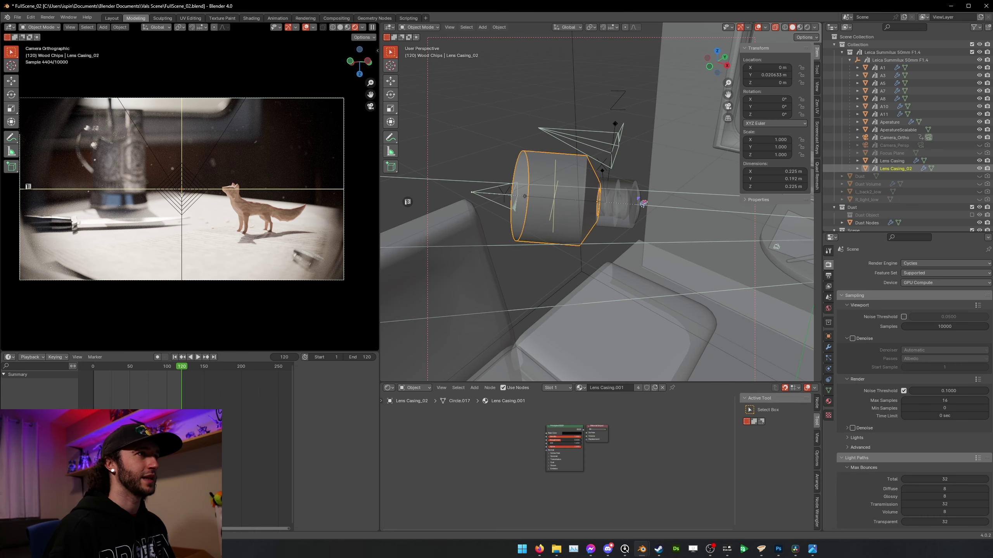
pyautogui.click(634, 202)
pyautogui.press('KP_Decimal')
pyautogui.moveTo(685, 231); pyautogui.dragTo(661, 242, button='middle')
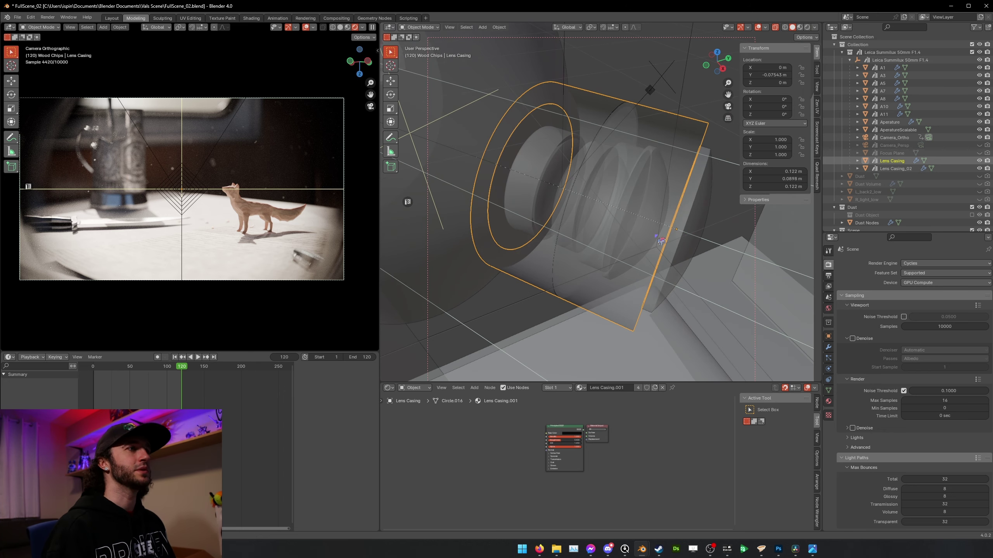
pyautogui.click(811, 549)
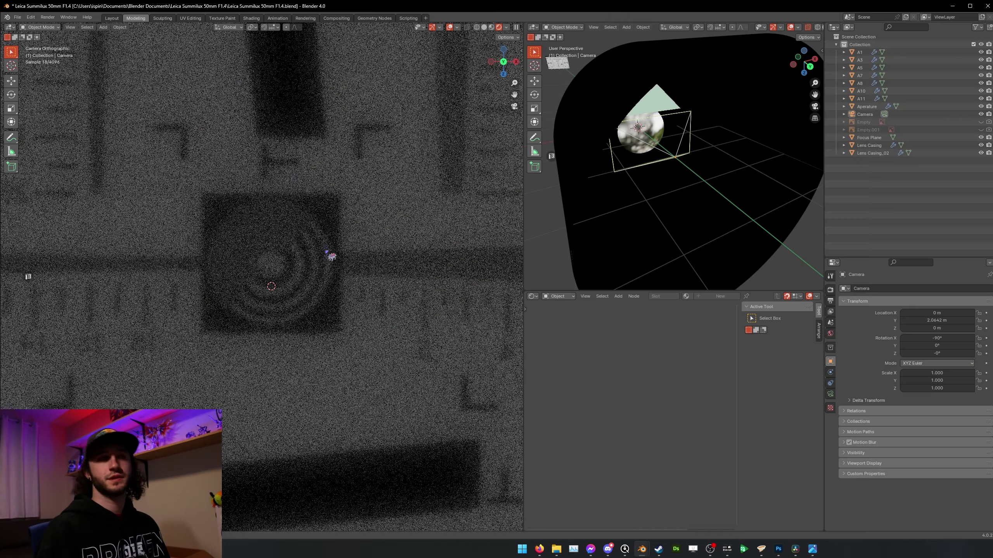
# - Select the lens camera and show its render and lens settings: orthographic, scale 2.000, focus 0.2 m
pyautogui.scroll(-5, 343, 250)
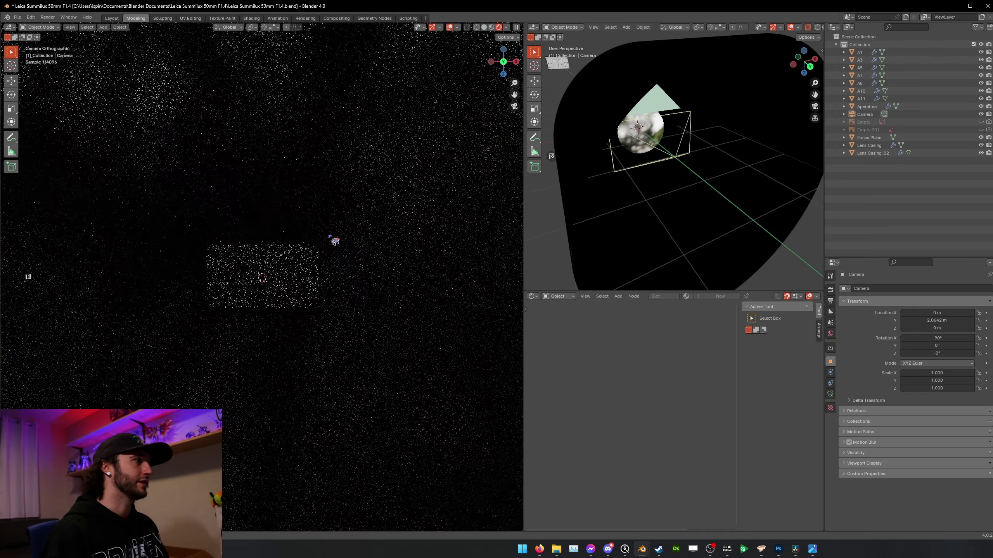
pyautogui.scroll(7, 302, 244)
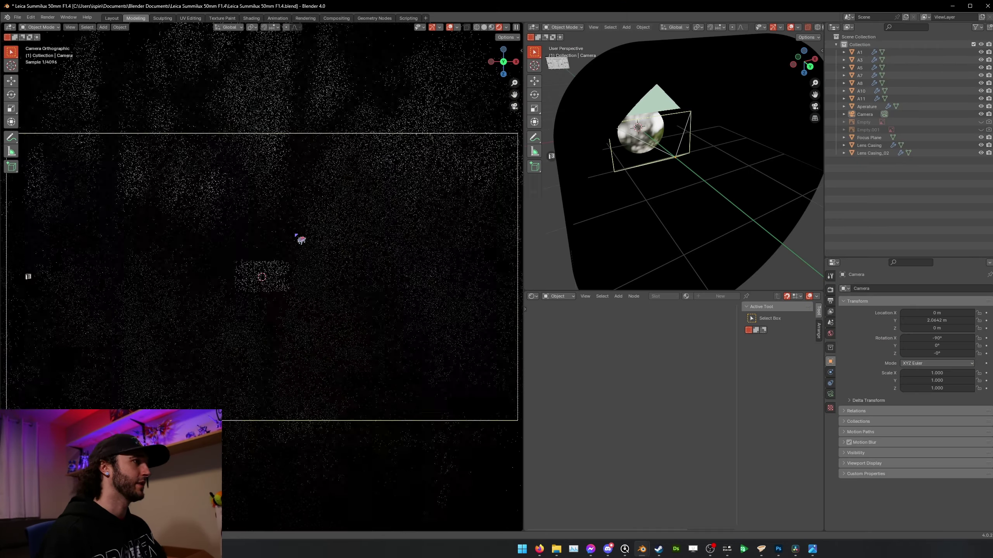
pyautogui.scroll(-5, 299, 240)
pyautogui.scroll(-2, 297, 249)
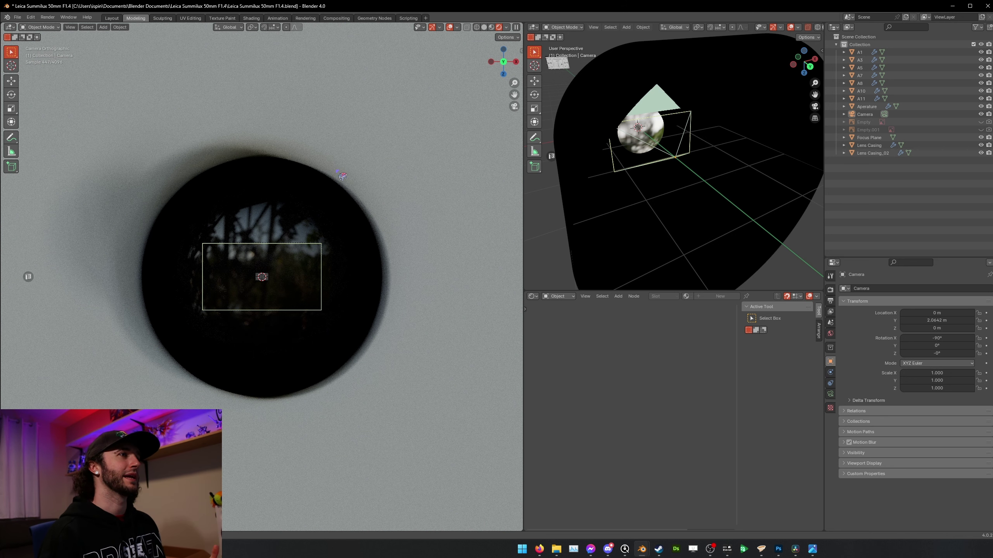
pyautogui.click(667, 109)
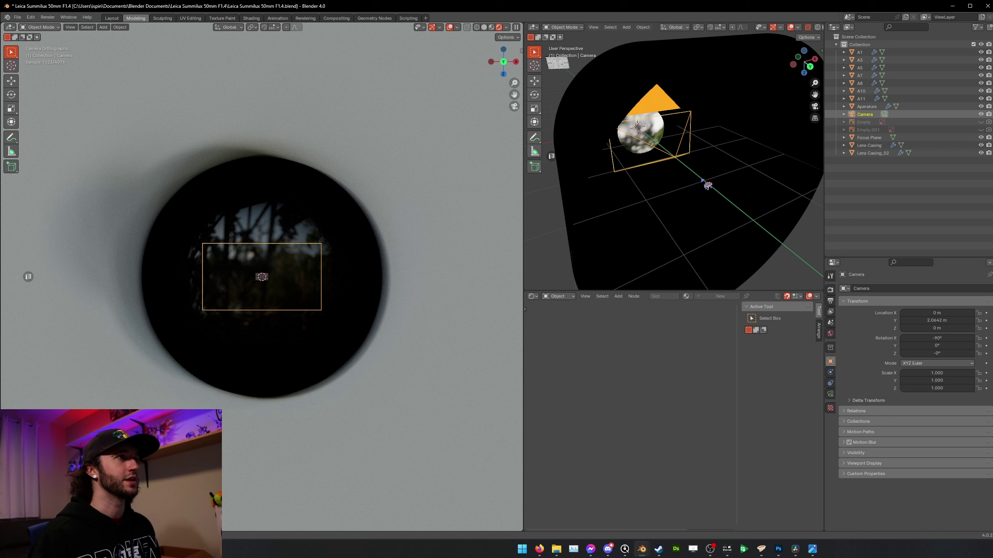
pyautogui.click(831, 310)
pyautogui.click(831, 291)
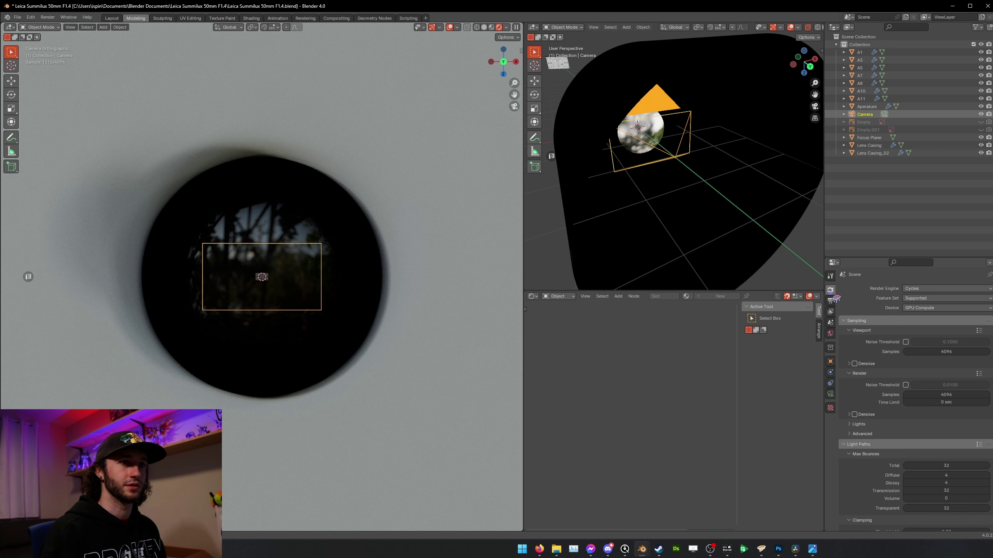
pyautogui.click(831, 394)
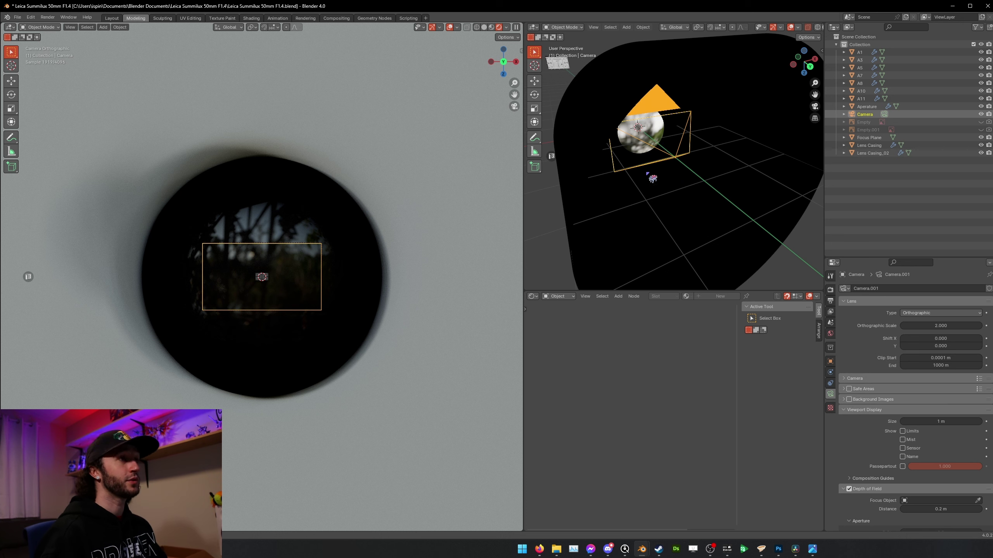
# - Center the view on the camera, orbit around it, and widen the 3D viewport
pyautogui.press('KP_Decimal')
pyautogui.moveTo(633, 143); pyautogui.dragTo(703, 133, button='middle')
pyautogui.moveTo(824, 36); pyautogui.dragTo(856, 34)
pyautogui.click(848, 27)
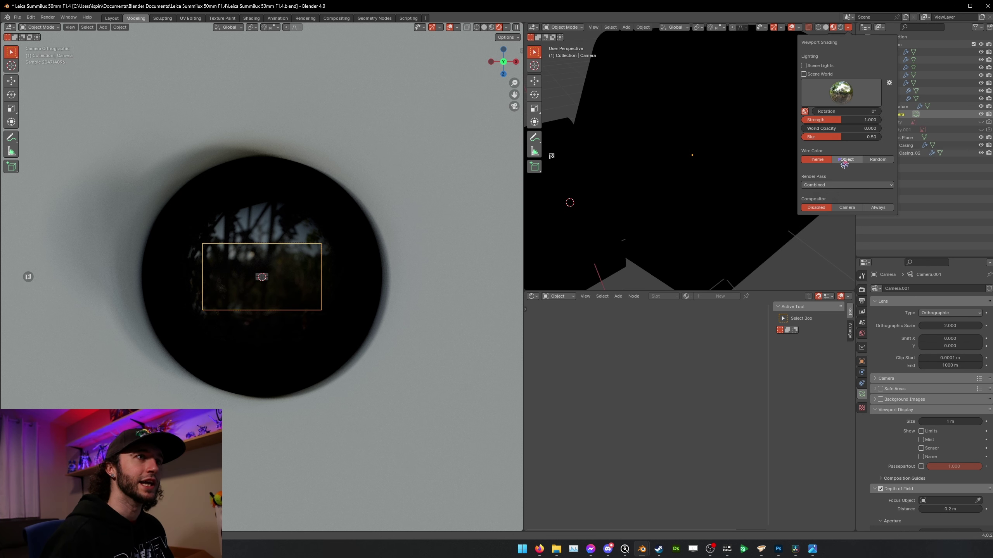
# - Turn on X-ray shading and enlarge the 3D view to reveal the lens rings
pyautogui.click(841, 161)
pyautogui.moveTo(768, 155); pyautogui.dragTo(711, 186, button='middle')
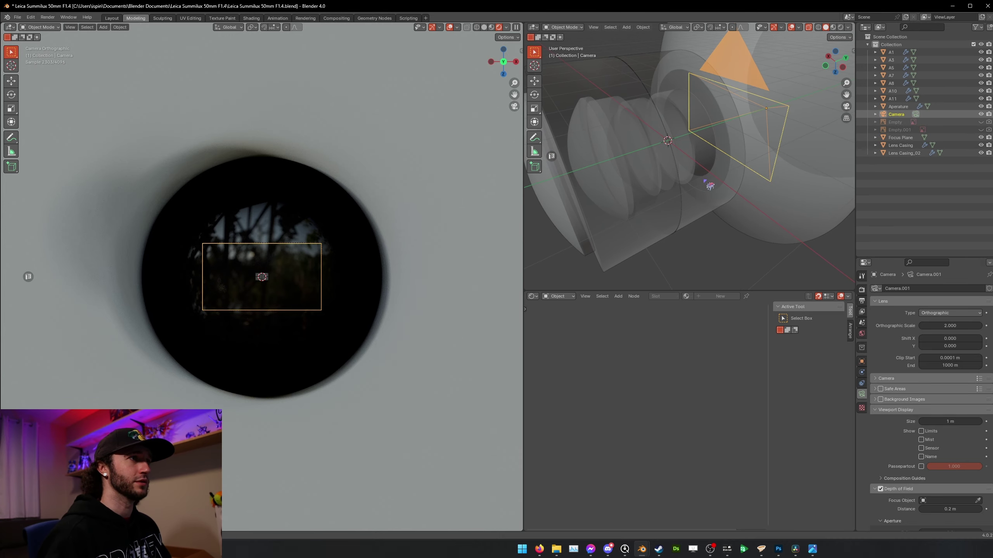
pyautogui.moveTo(667, 291); pyautogui.dragTo(667, 433)
pyautogui.moveTo(524, 235); pyautogui.dragTo(416, 234)
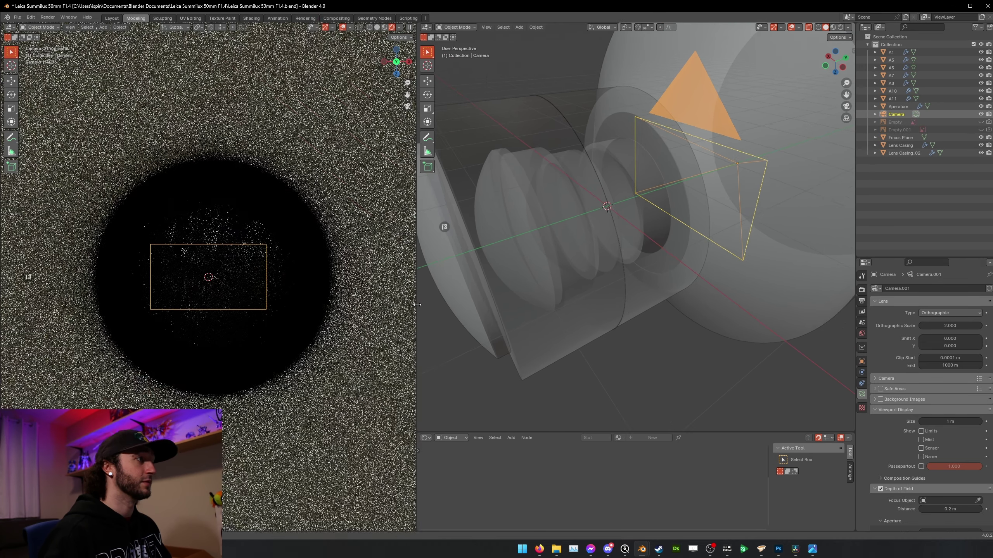
pyautogui.moveTo(656, 292); pyautogui.dragTo(625, 137, button='middle')
# - Hide Lens Casing and Lens Casing_02 in the Outliner
pyautogui.click(584, 231)
pyautogui.click(981, 145)
pyautogui.click(965, 153)
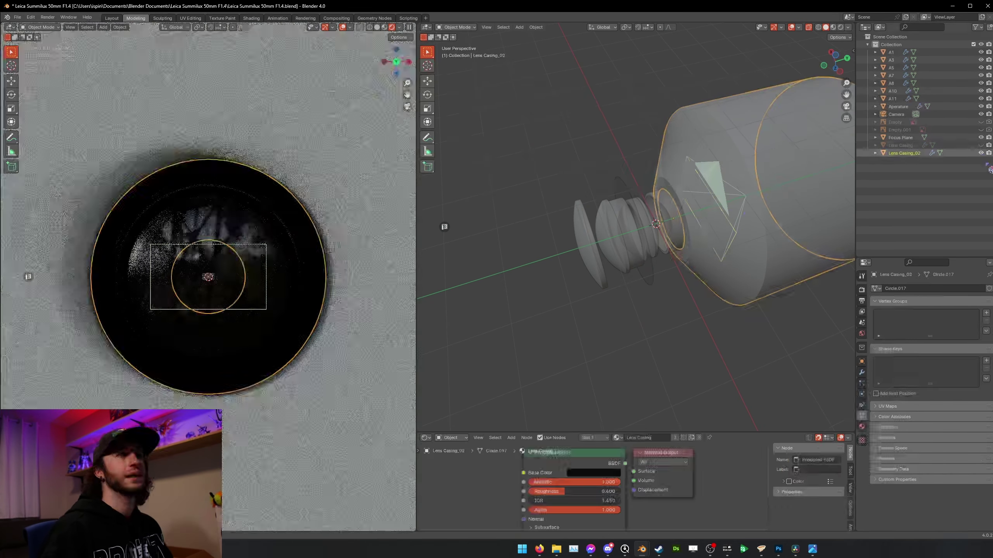
pyautogui.click(981, 152)
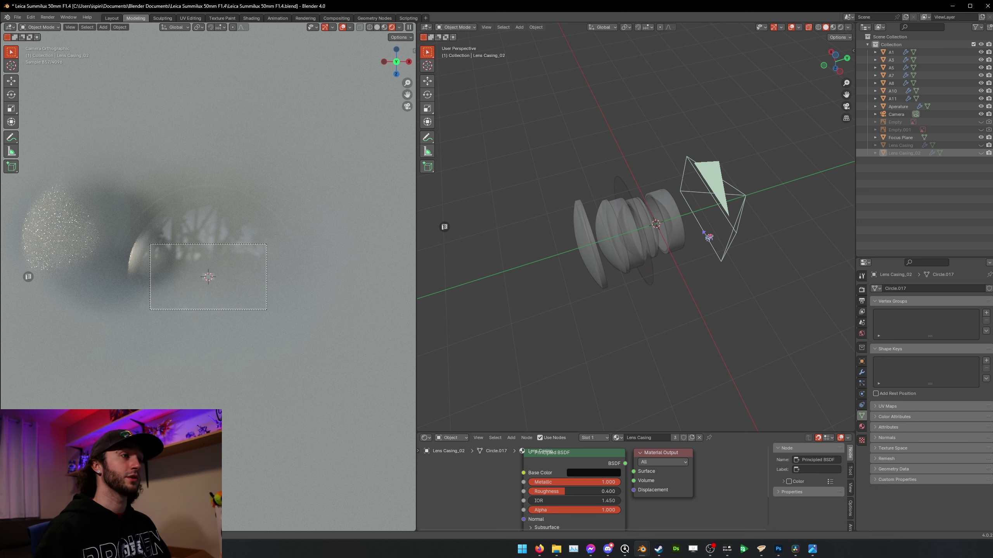
# - Select the Aperature ring, zoom into the assembly, and select element A1 to show its IOR 1.792 Refraction BSDF
pyautogui.click(643, 177)
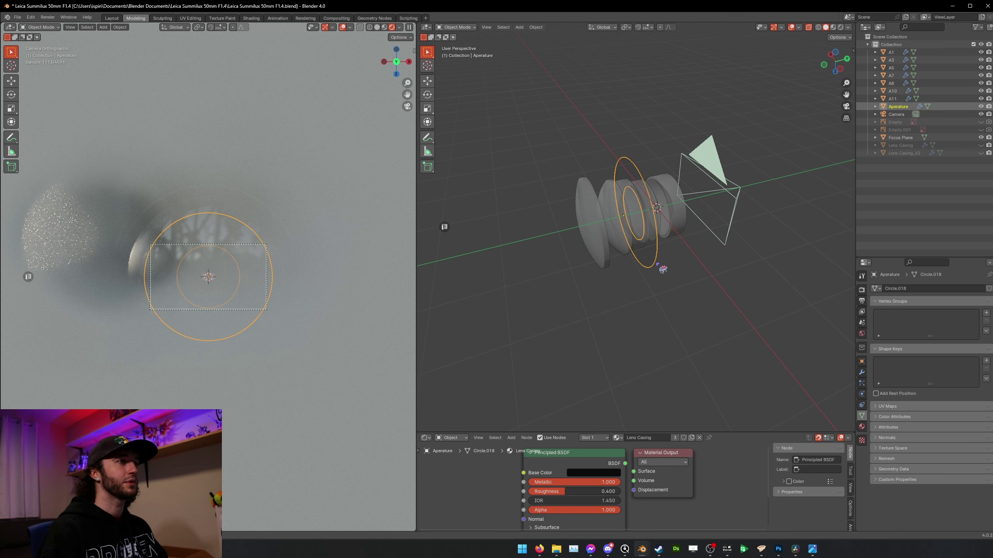
pyautogui.scroll(4, 660, 269)
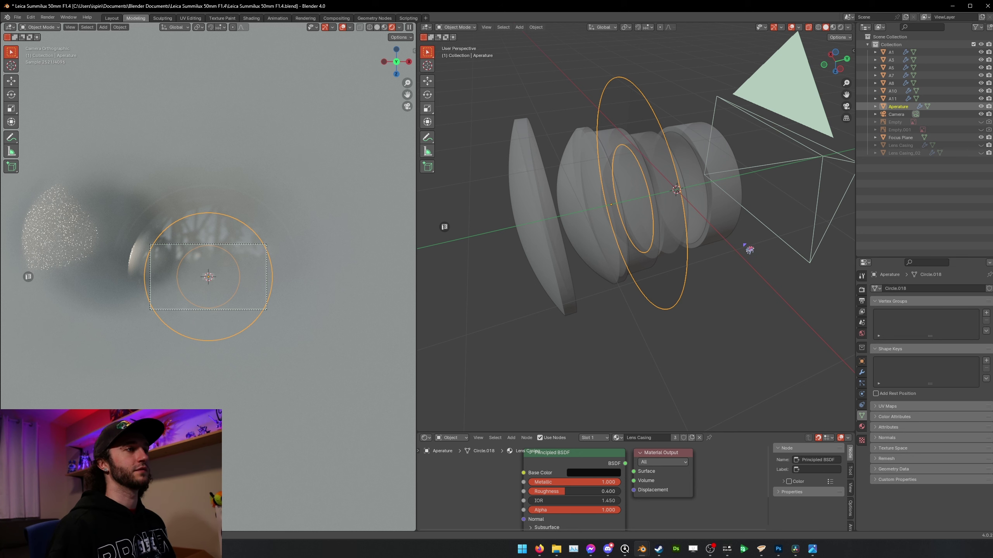
pyautogui.click(547, 198)
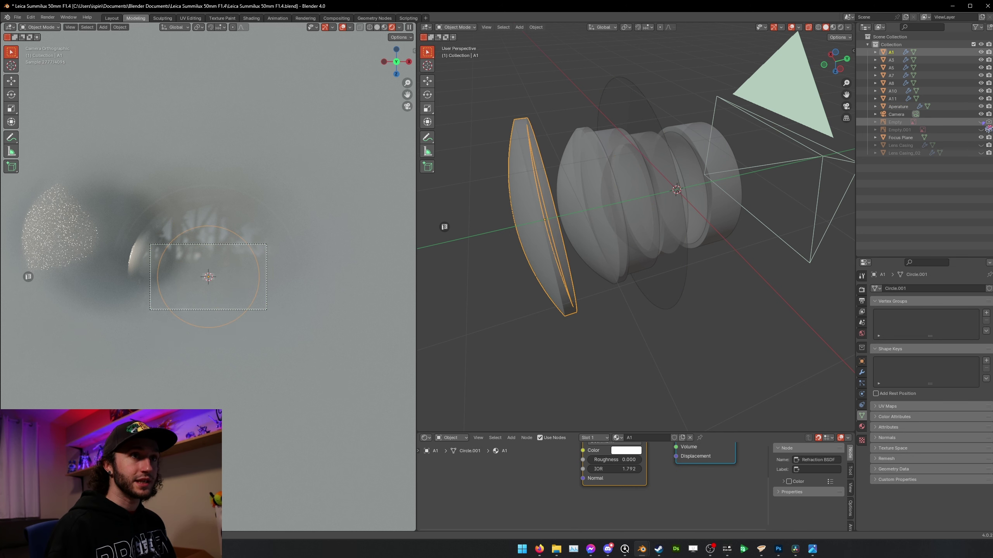
# - Show the Summilux reference image from below, compare it with the lens elements, then hide the Empty
pyautogui.click(980, 121)
pyautogui.scroll(-3, 612, 209)
pyautogui.press('ctrl+KP_7')
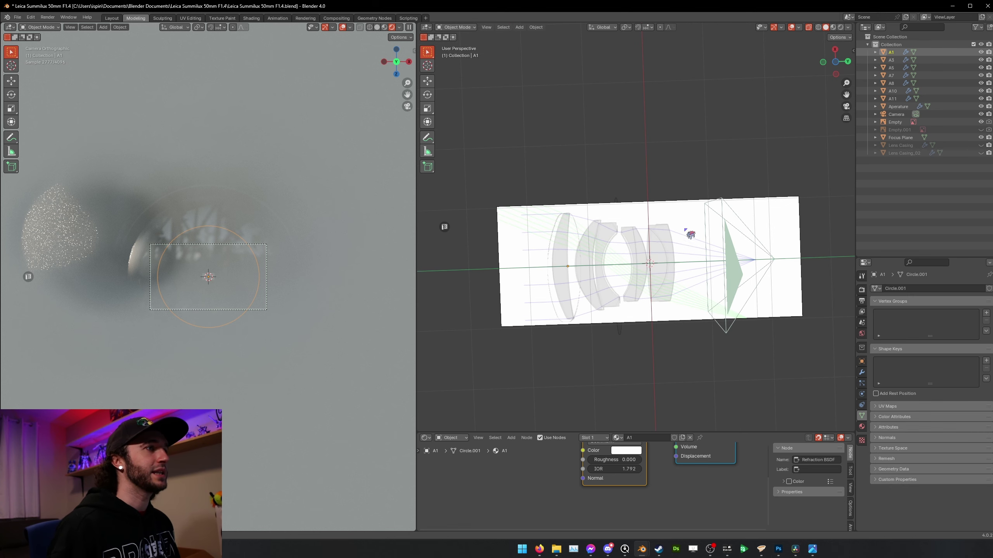
pyautogui.click(690, 233)
pyautogui.scroll(5, 692, 187)
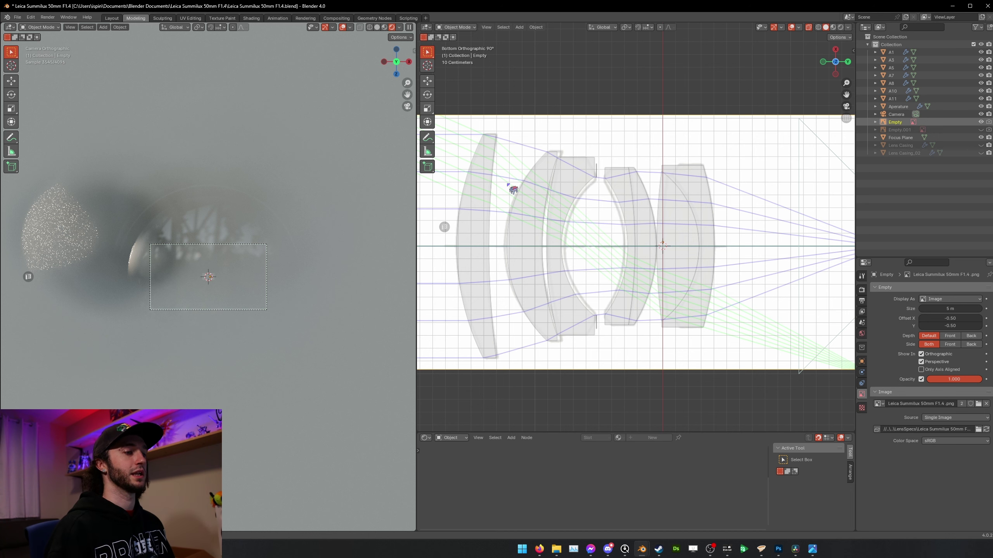
pyautogui.scroll(2, 689, 383)
pyautogui.moveTo(690, 383); pyautogui.dragTo(659, 337, button='middle')
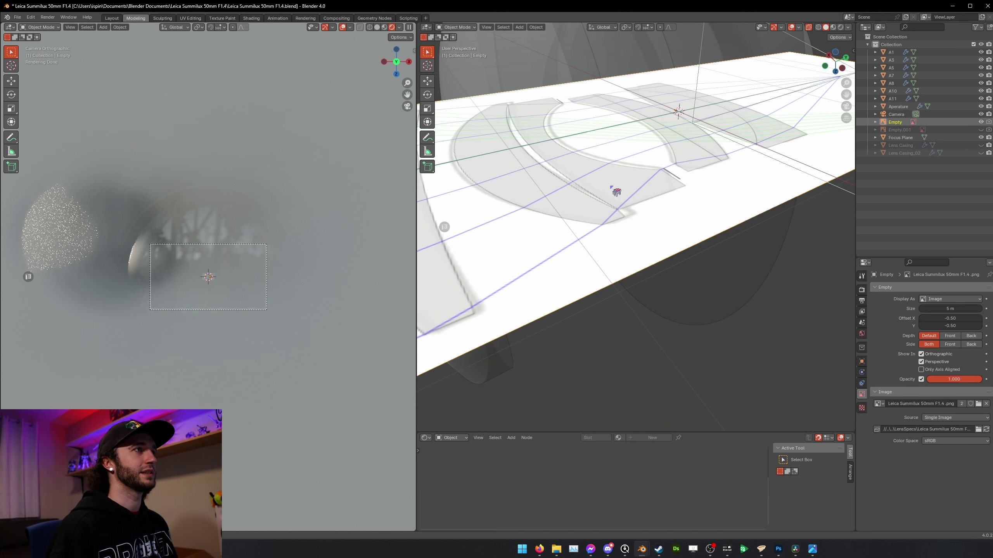
pyautogui.scroll(-5, 616, 192)
pyautogui.moveTo(617, 192); pyautogui.dragTo(716, 205, button='middle')
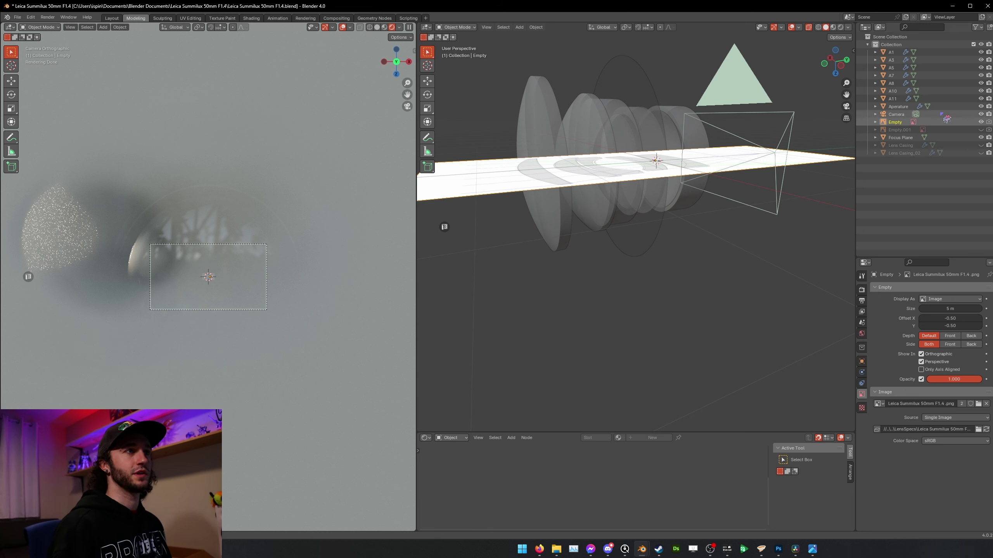
pyautogui.press('h')
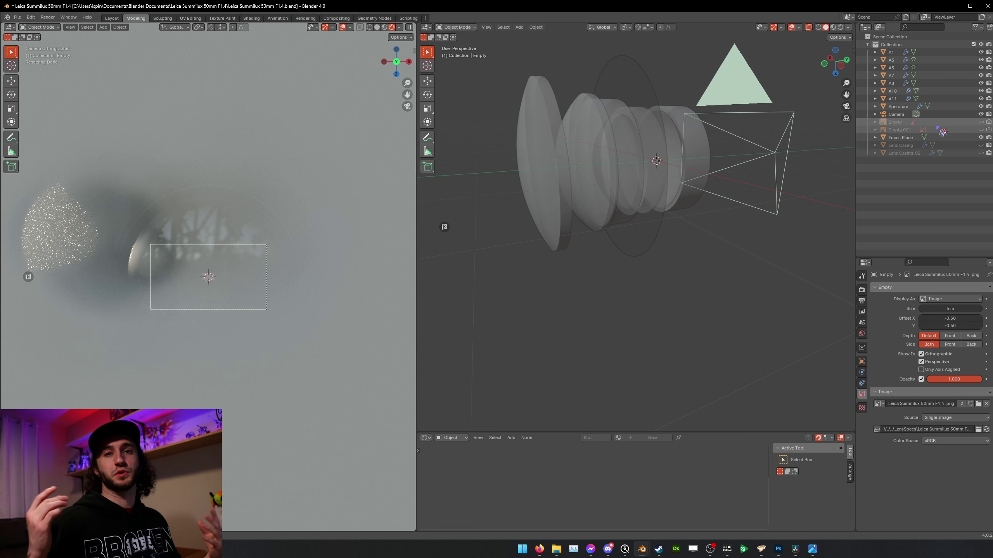
# - Select the camera and orbit around the lens in Rendered shading
pyautogui.click(777, 160)
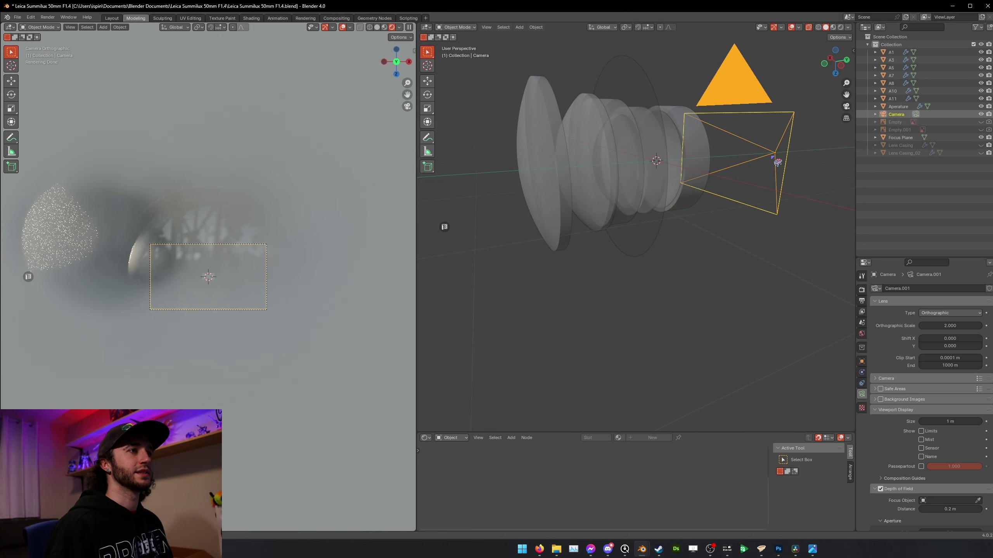
pyautogui.moveTo(812, 172); pyautogui.dragTo(762, 132, button='middle')
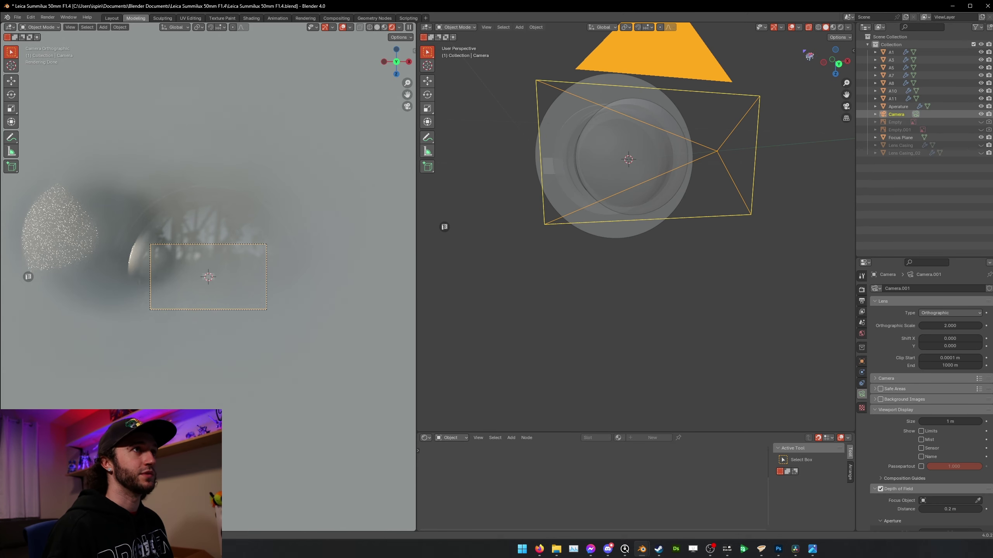
pyautogui.click(840, 27)
pyautogui.moveTo(664, 137); pyautogui.dragTo(579, 157, button='middle')
# - Move the camera slightly along its local Z axis, twice, to refocus on the test chart
pyautogui.scroll(5, 578, 156)
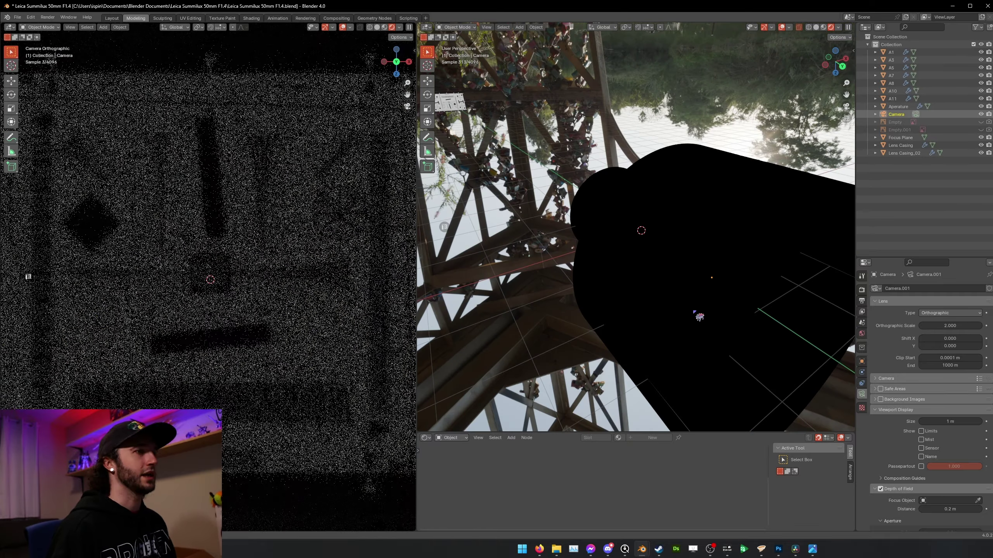
pyautogui.scroll(-5, 700, 315)
pyautogui.moveTo(737, 275); pyautogui.dragTo(673, 247, button='middle')
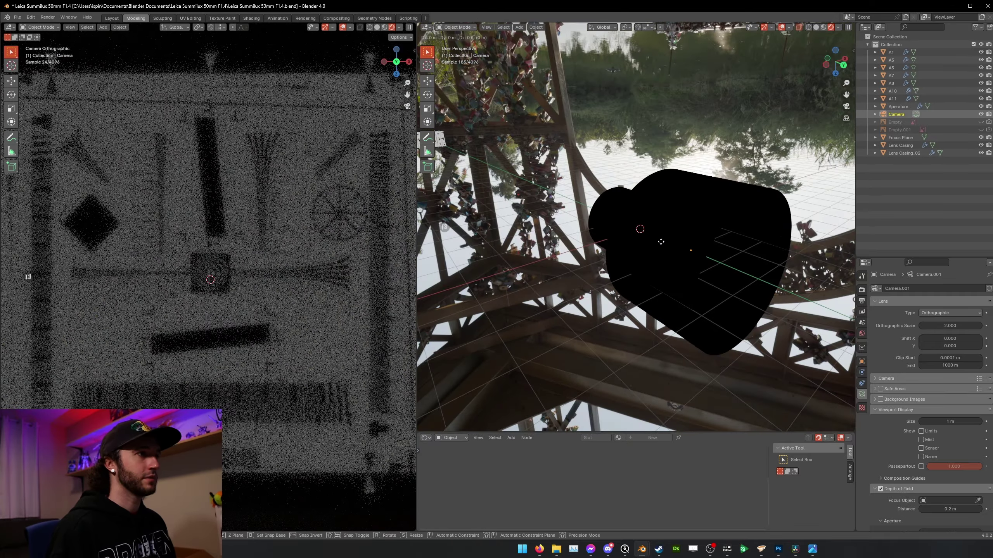
pyautogui.press('g')
pyautogui.press('z')
pyautogui.press('z')
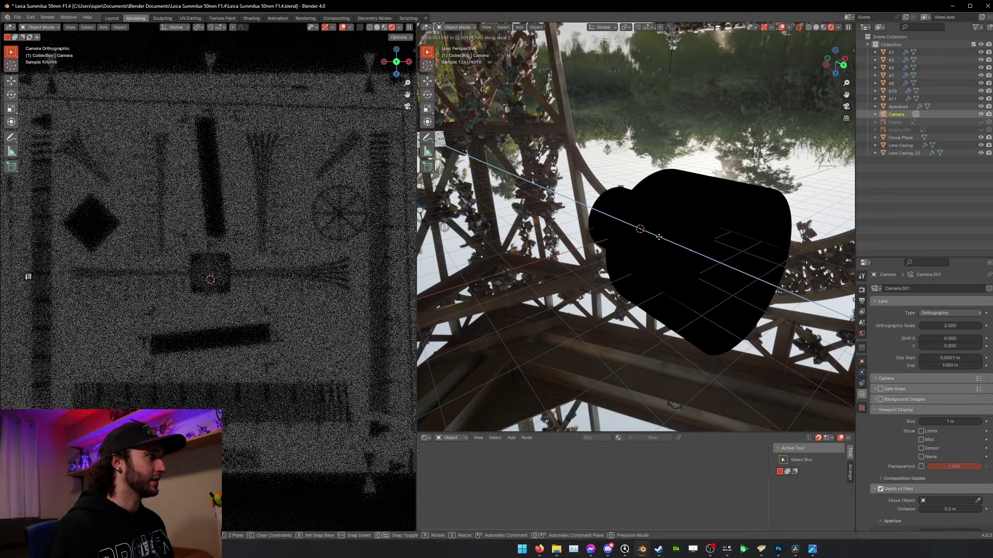
pyautogui.click(659, 237)
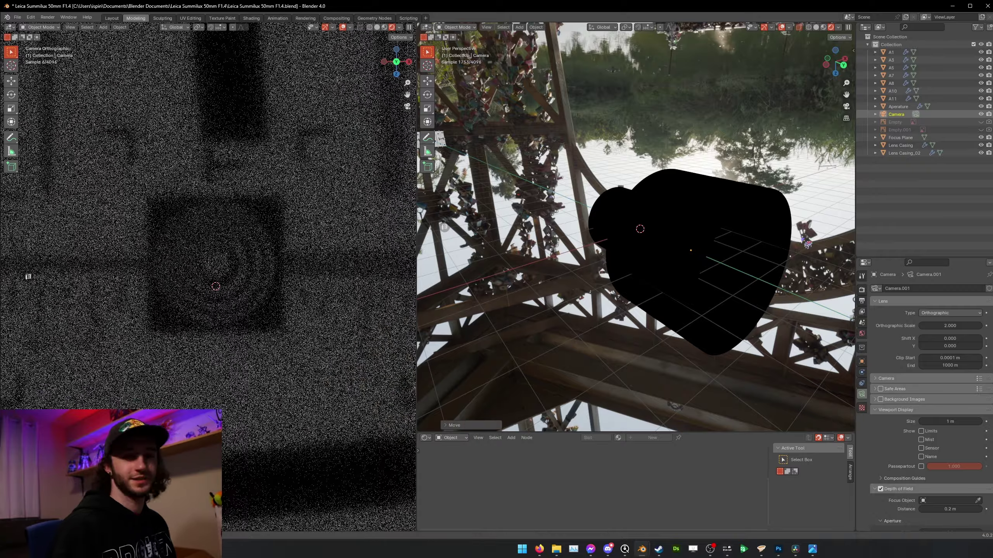
pyautogui.press('g')
pyautogui.click(802, 238)
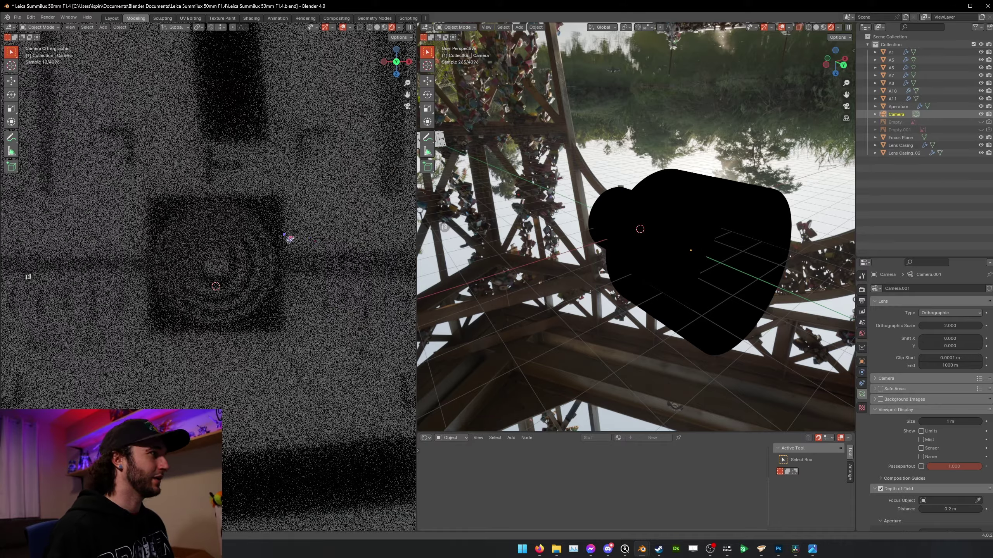
# - Orbit up toward the bridge and deselect the camera
pyautogui.scroll(-3, 287, 237)
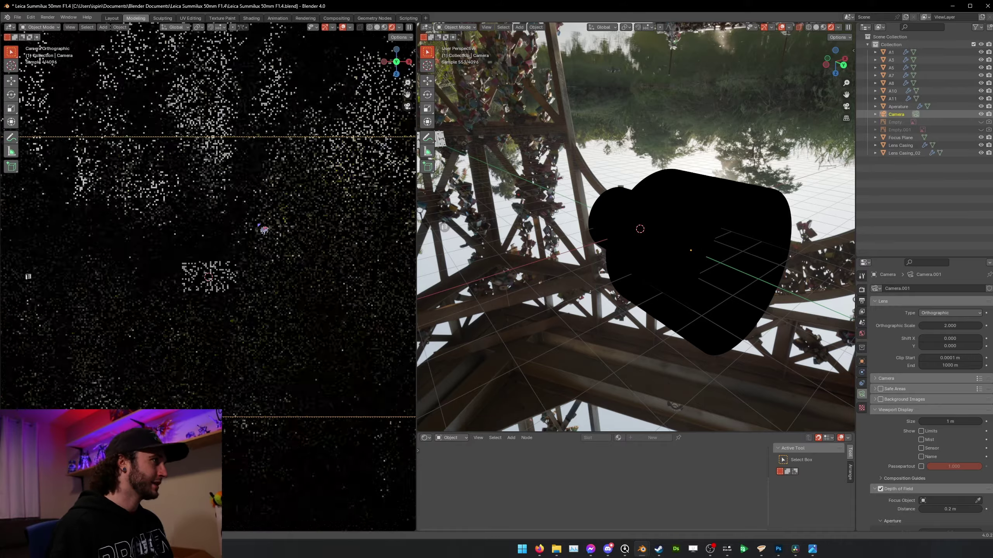
pyautogui.moveTo(837, 64); pyautogui.dragTo(955, 77)
pyautogui.click(906, 44)
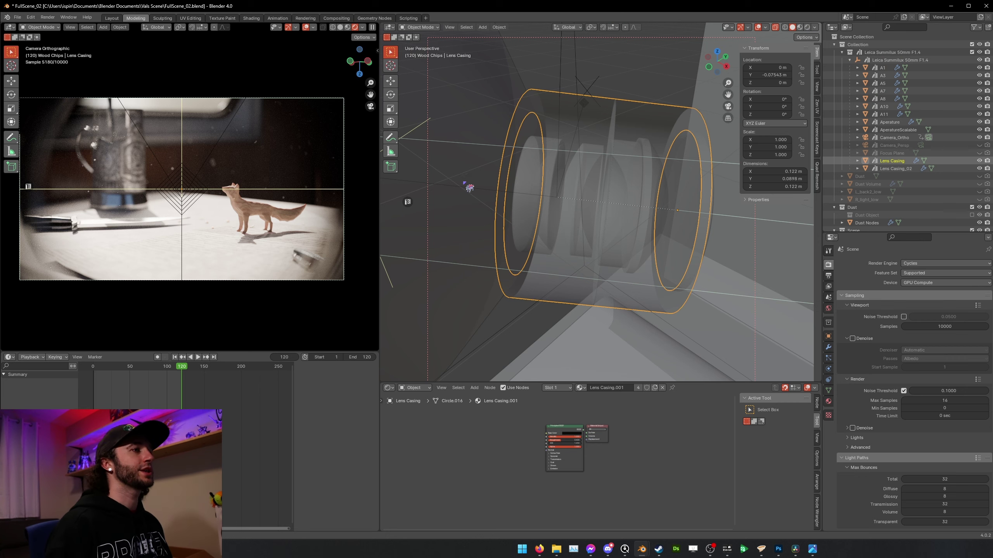
# - Orbit around the lens casing in the room scene, then open the Renders folder in File Explorer
pyautogui.scroll(-6, 466, 184)
pyautogui.moveTo(546, 195); pyautogui.dragTo(656, 226, button='middle')
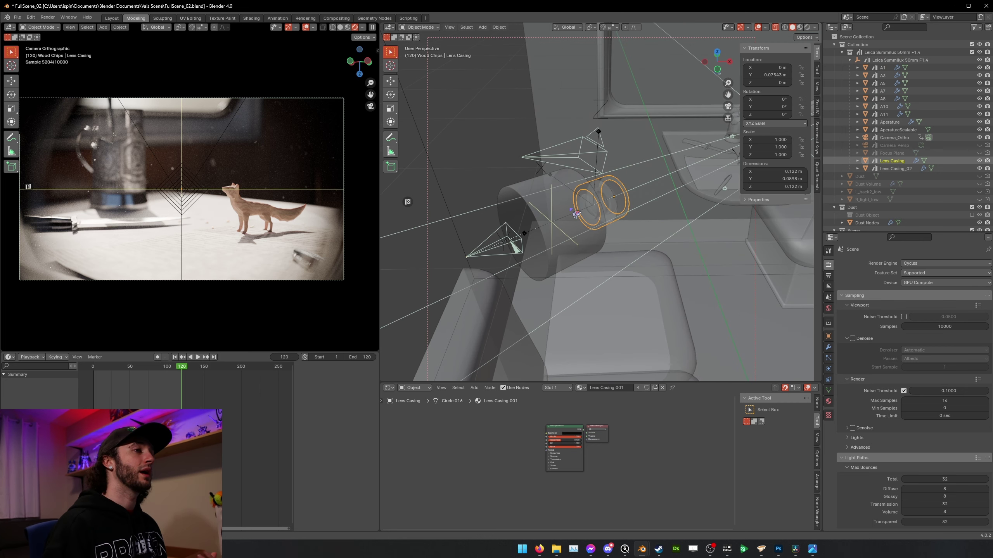
pyautogui.moveTo(524, 260); pyautogui.dragTo(600, 248, button='middle')
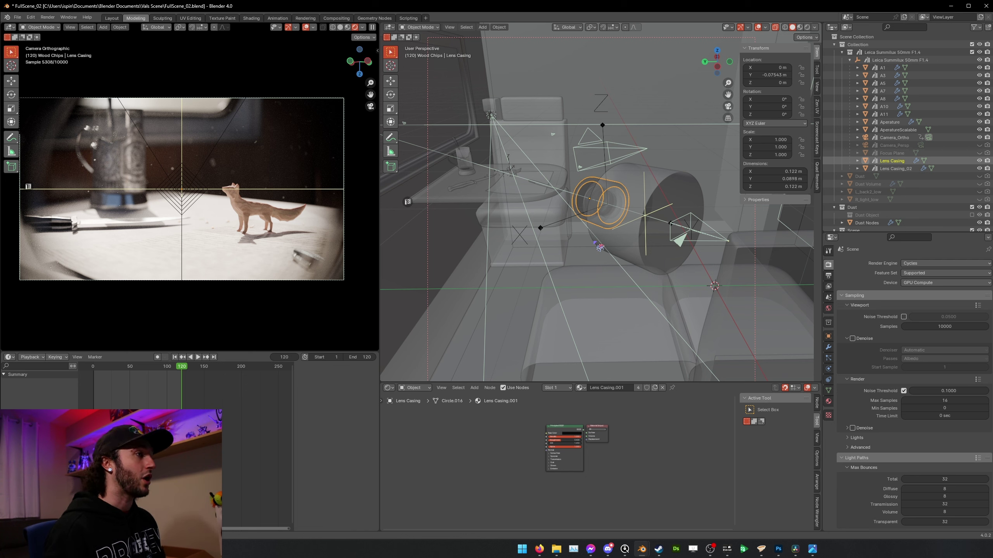
pyautogui.moveTo(604, 184); pyautogui.dragTo(561, 196, button='middle')
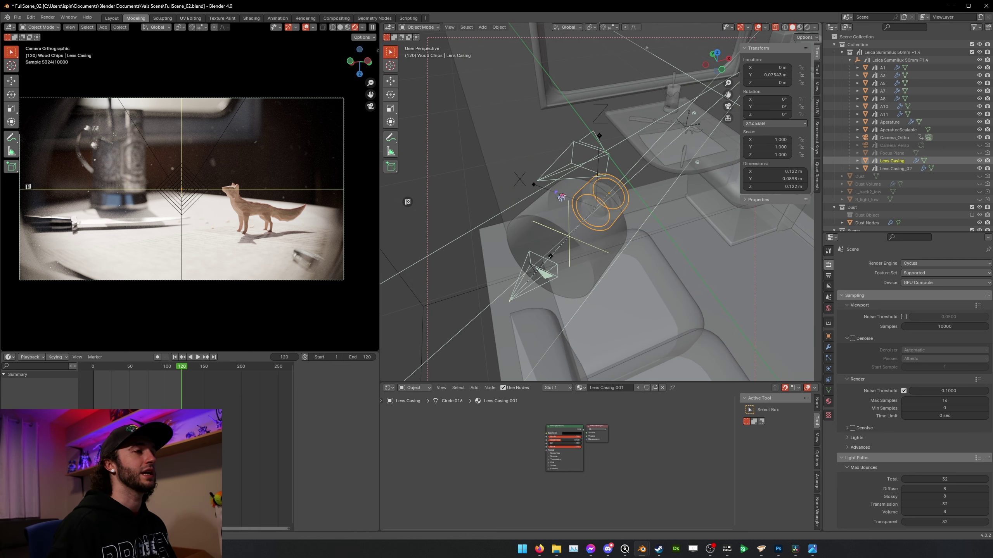
pyautogui.click(556, 549)
# - Open 'Leica Summilux 50mm F1.4 _01_post_02.png' in Photos, then bring R03_01.png to the front
pyautogui.doubleClick(772, 201)
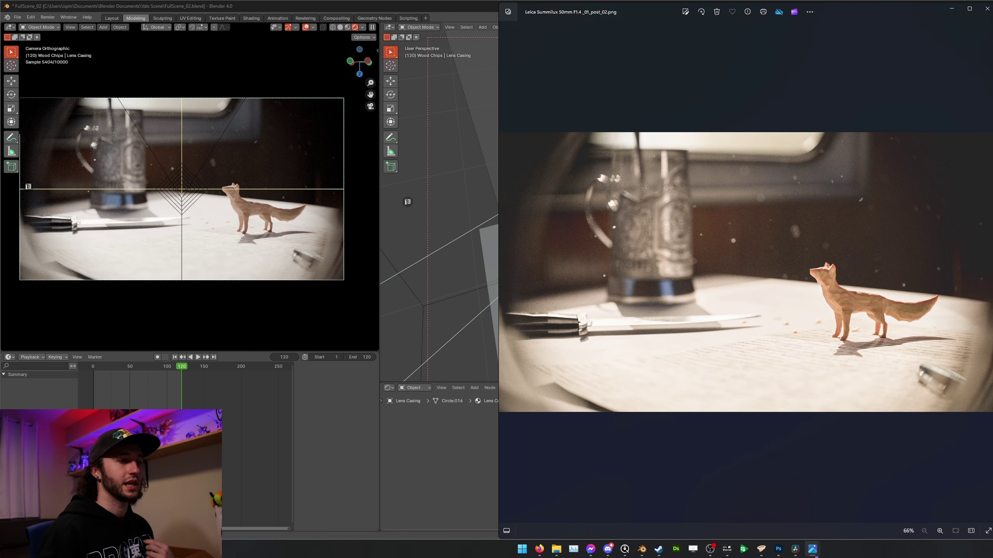
pyautogui.moveTo(812, 549)
pyautogui.click(773, 510)
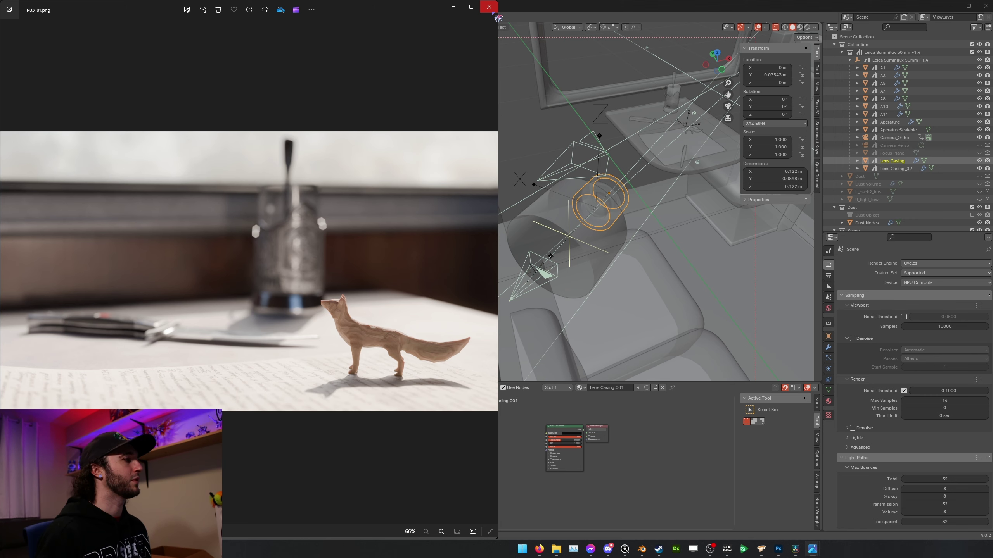
# - Close the Photos window to return to the FullScene_02 live camera render
pyautogui.click(492, 11)
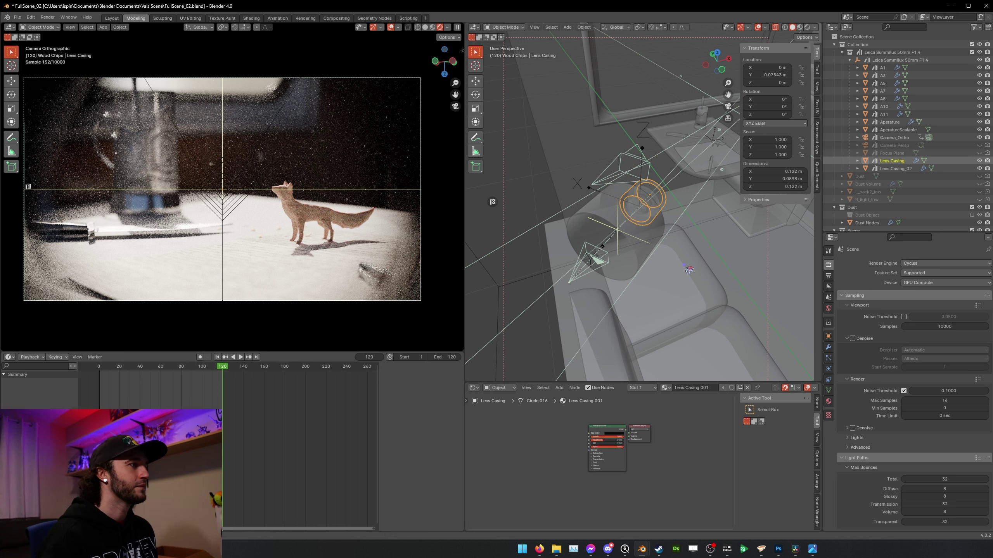
# - Bring the 'Leica Summilux 50mm F1.4 _01_post_02.png' Photos window back beside Blender
pyautogui.moveTo(815, 553)
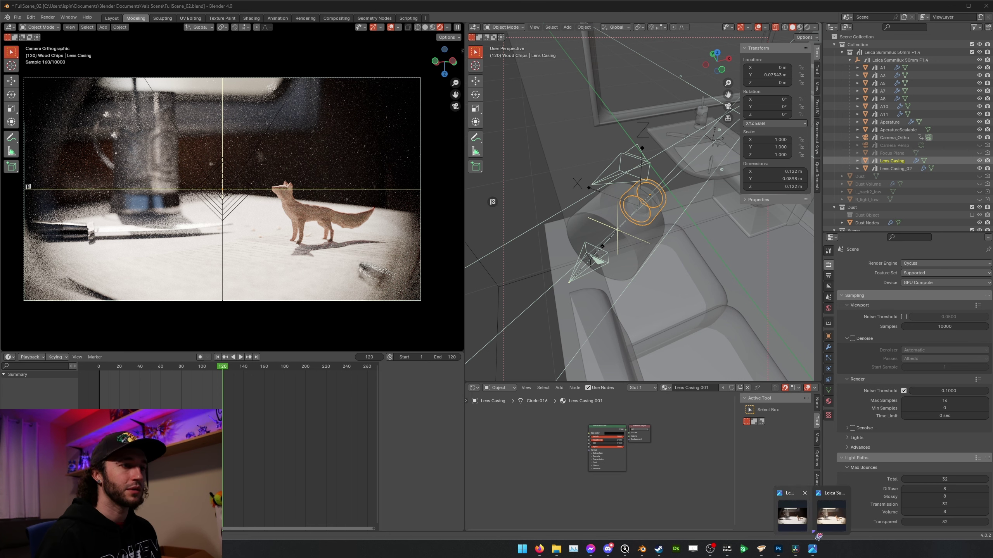
pyautogui.click(839, 515)
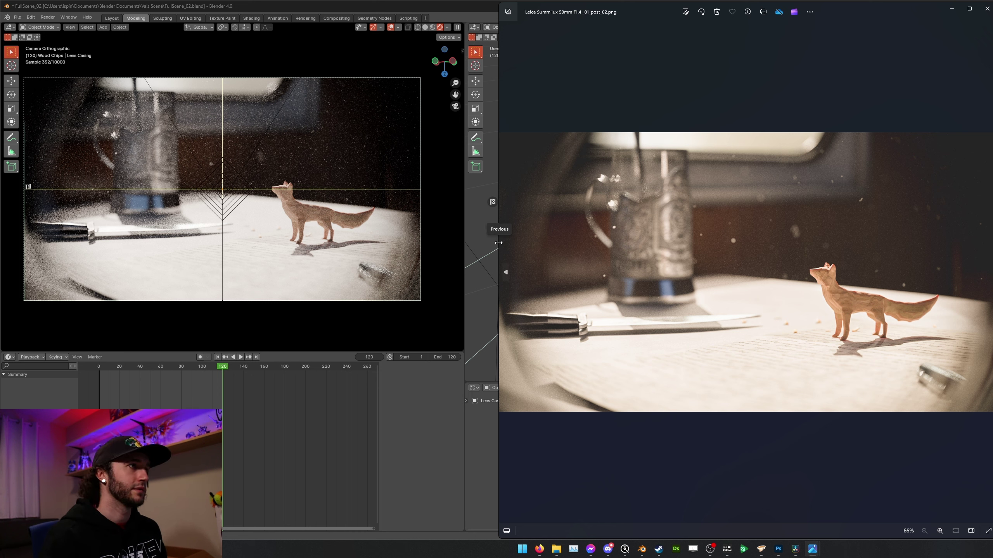
# - Widen the Windows Photos viewer across the screen to cover Blender for inspecting the fox render
pyautogui.moveTo(497, 242); pyautogui.dragTo(7, 264)
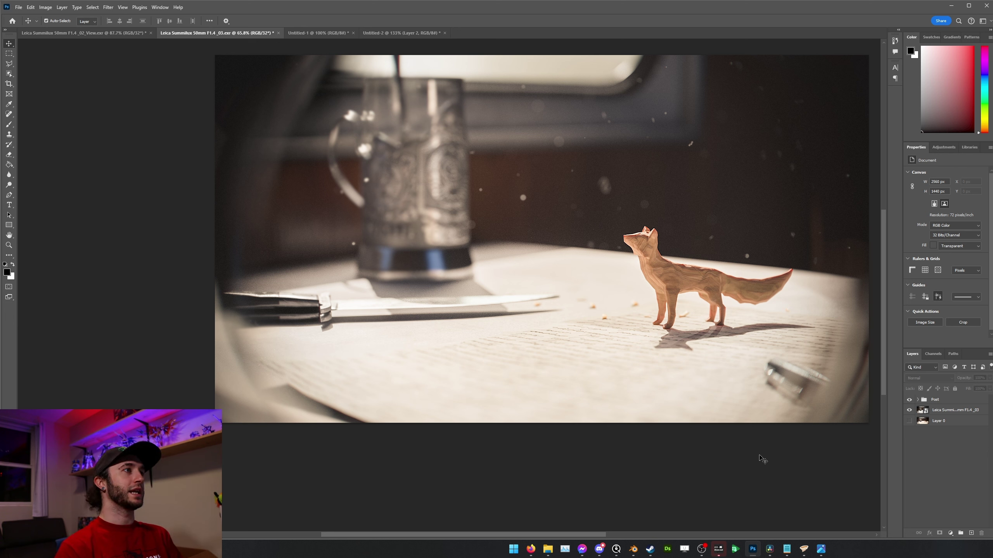
pyautogui.click(909, 399)
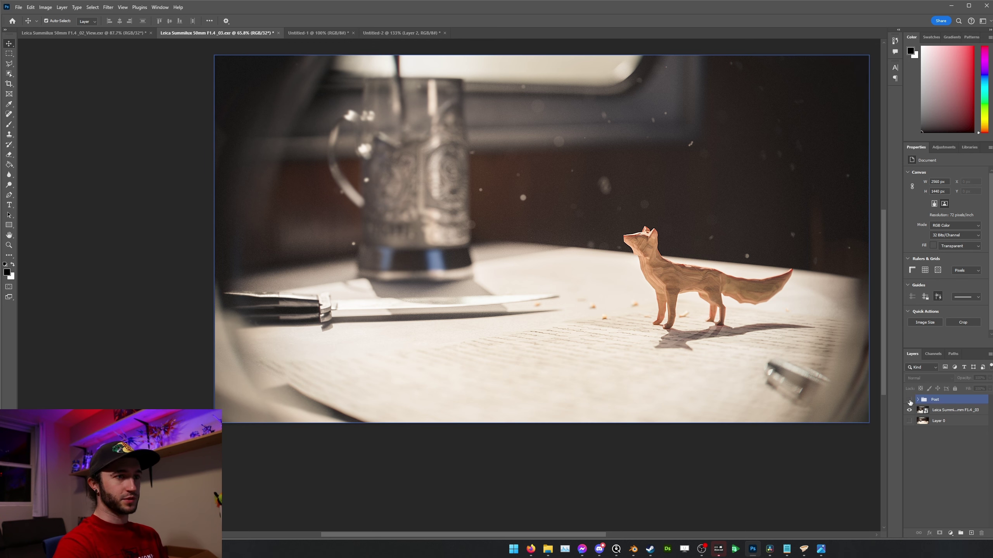
pyautogui.click(953, 410)
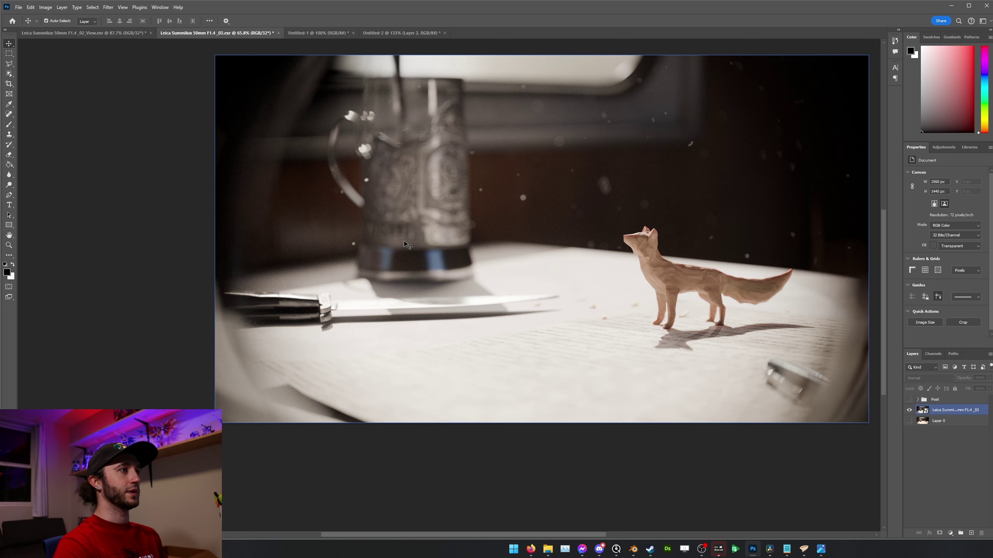
pyautogui.keyDown('alt'); pyautogui.scroll(3, 370, 125); pyautogui.keyUp('alt')
pyautogui.keyDown('alt'); pyautogui.scroll(2, 370, 126); pyautogui.keyUp('alt')
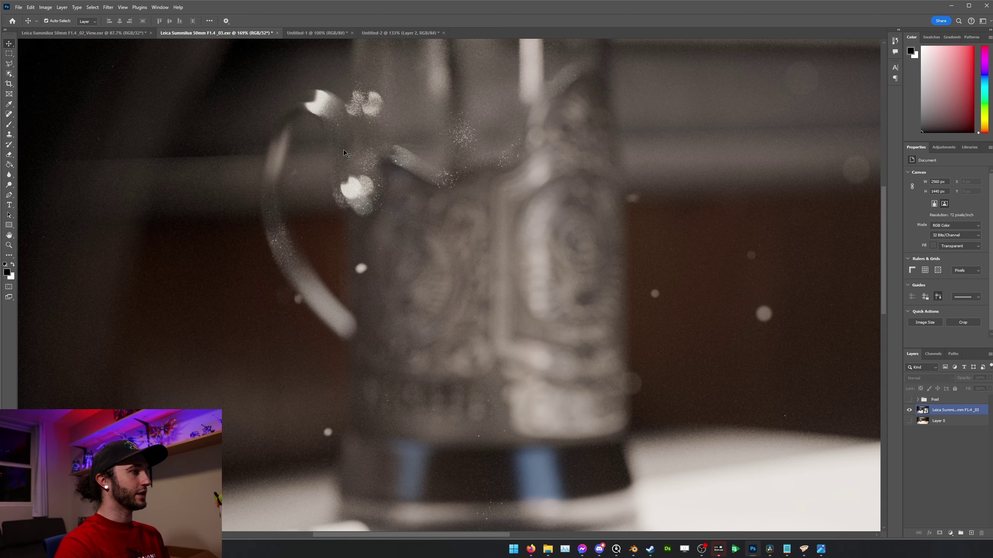
pyautogui.keyDown('alt'); pyautogui.scroll(-1, 492, 273); pyautogui.keyUp('alt')
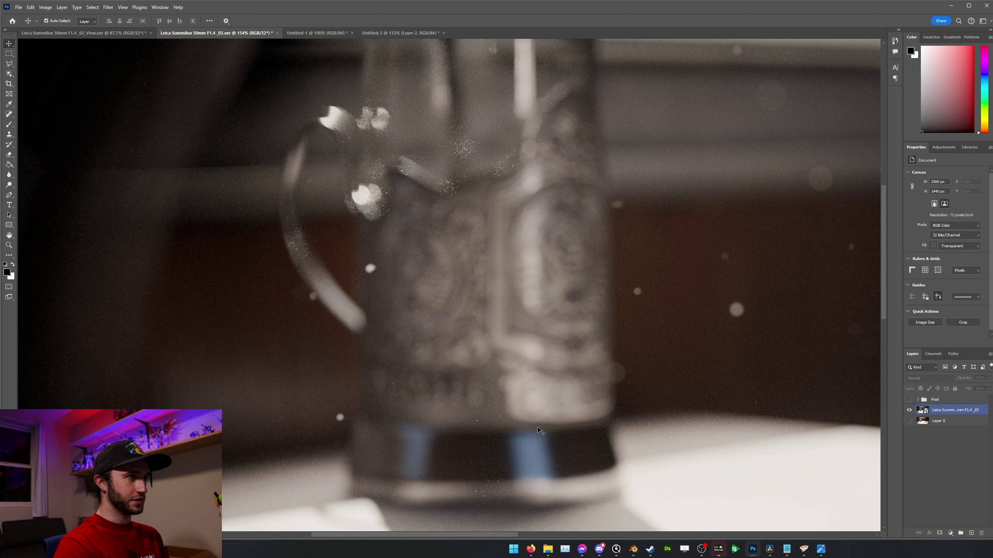
pyautogui.keyDown('alt'); pyautogui.scroll(-5, 540, 431); pyautogui.keyUp('alt')
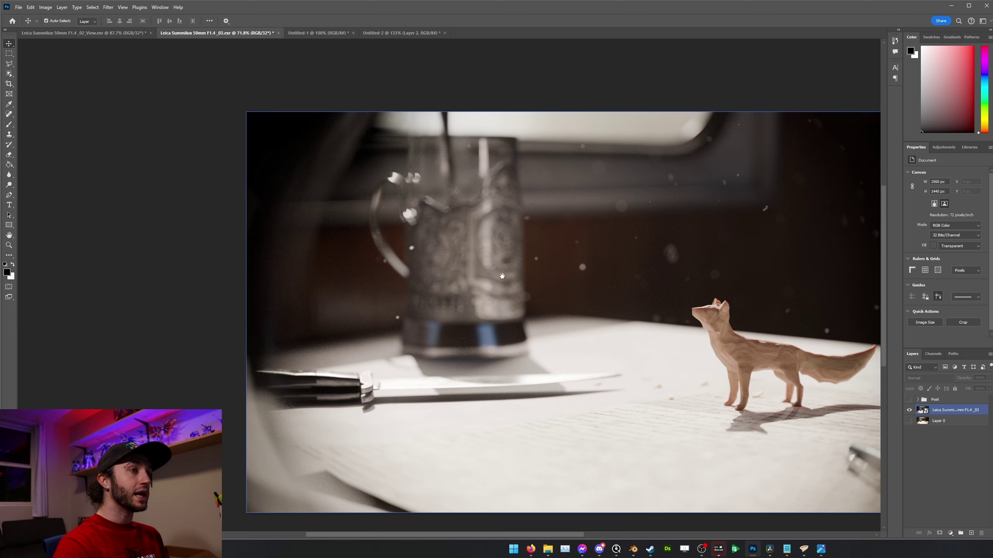
pyautogui.moveTo(501, 276); pyautogui.dragTo(418, 211)
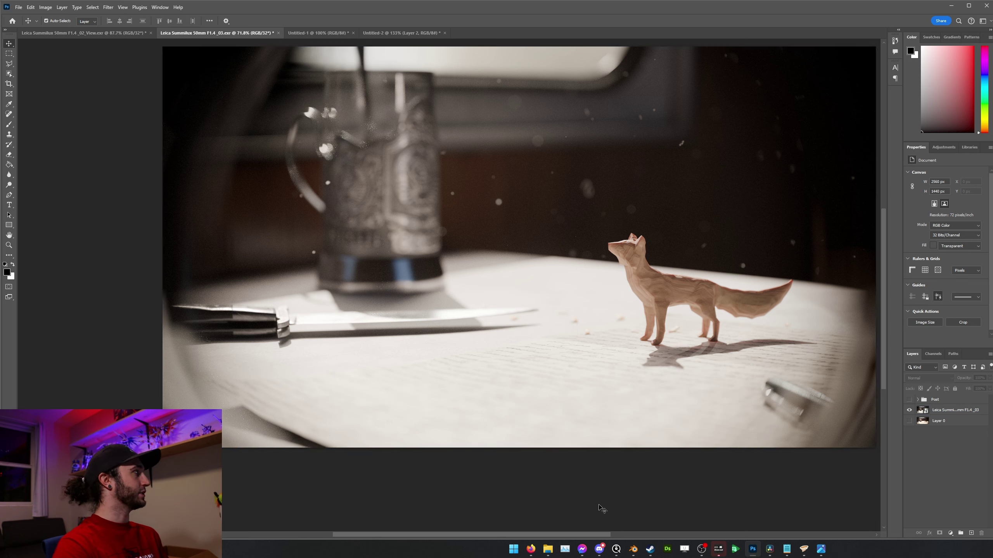
pyautogui.click(909, 400)
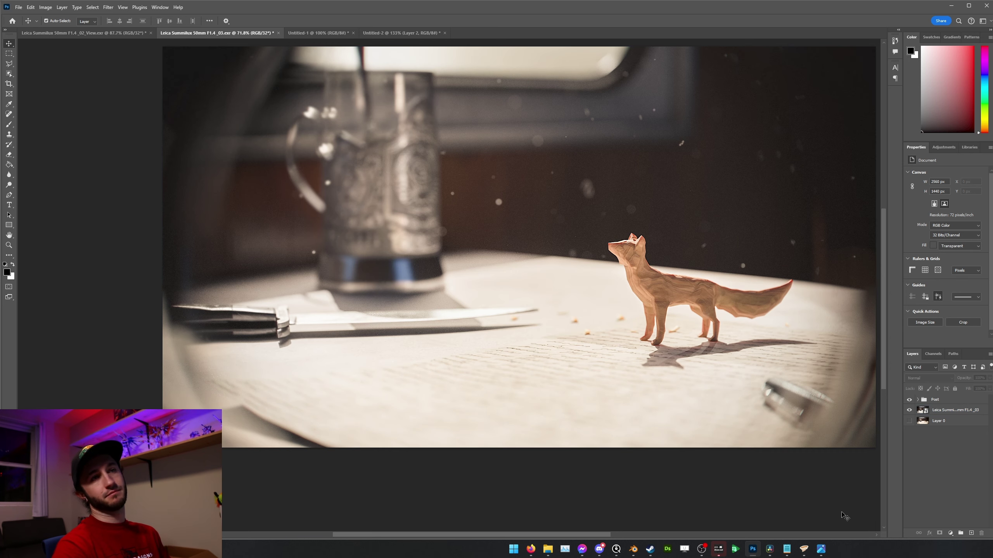